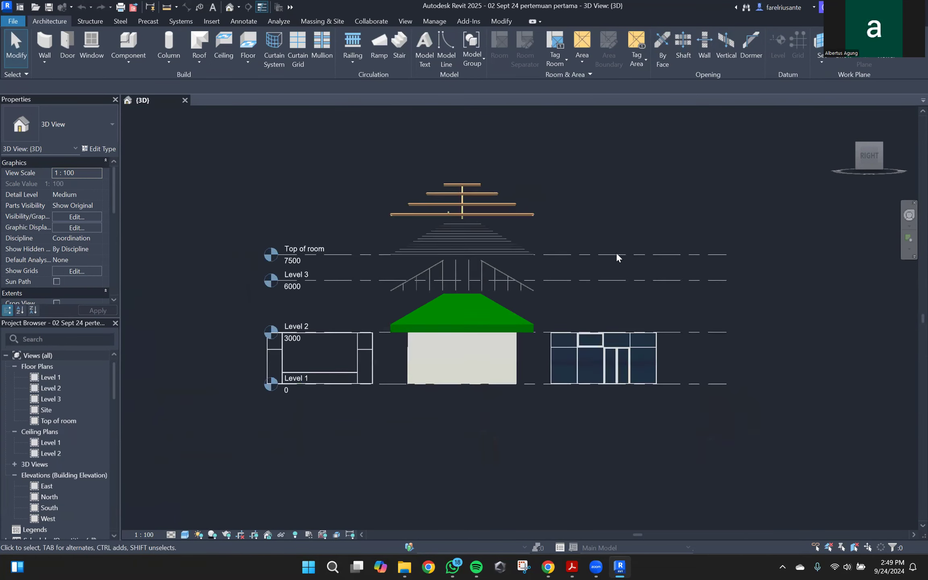
- Start loading a family and browse from Documents through Revit Library to the US Metric folder
scroll(616, 258, down, 1)
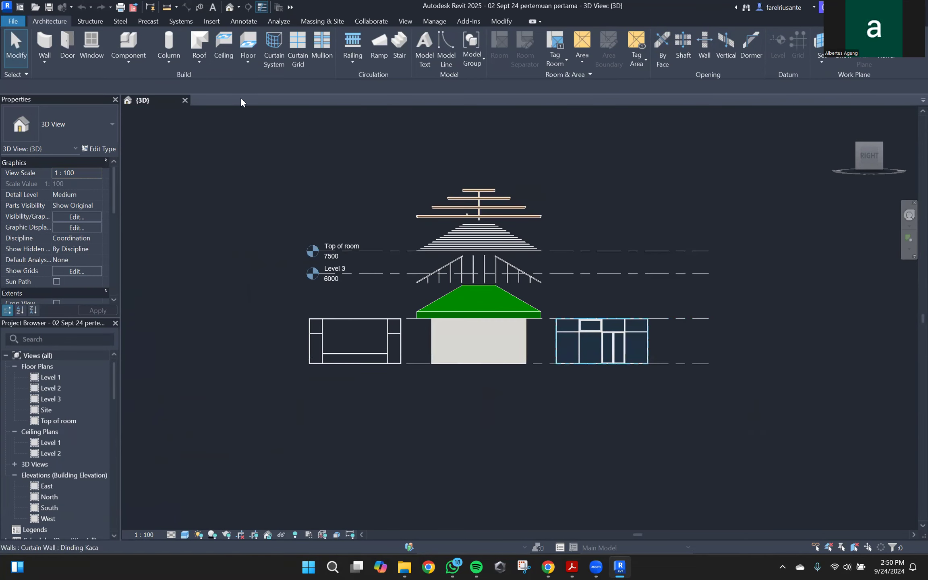
shift+middle_drag(584, 231, 439, 377)
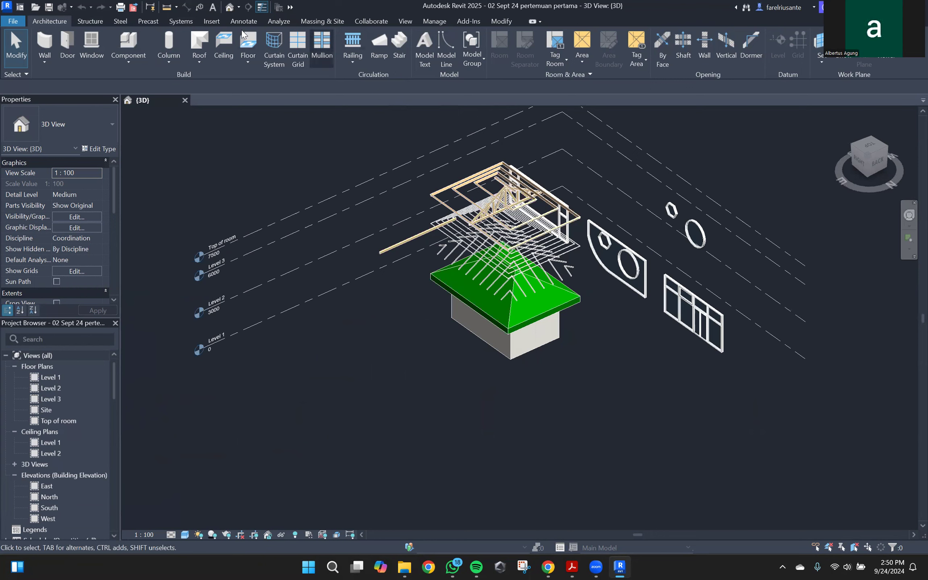
click(207, 22)
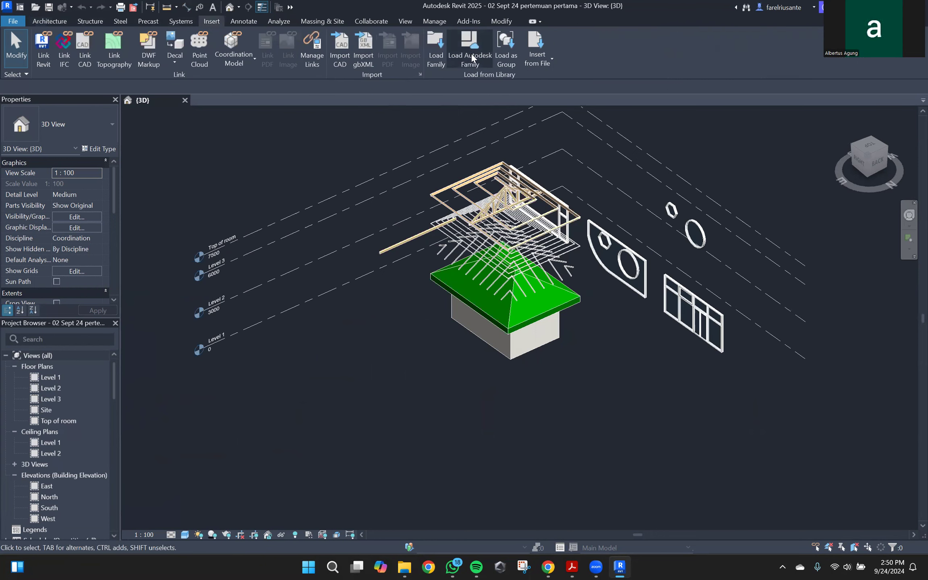
click(434, 60)
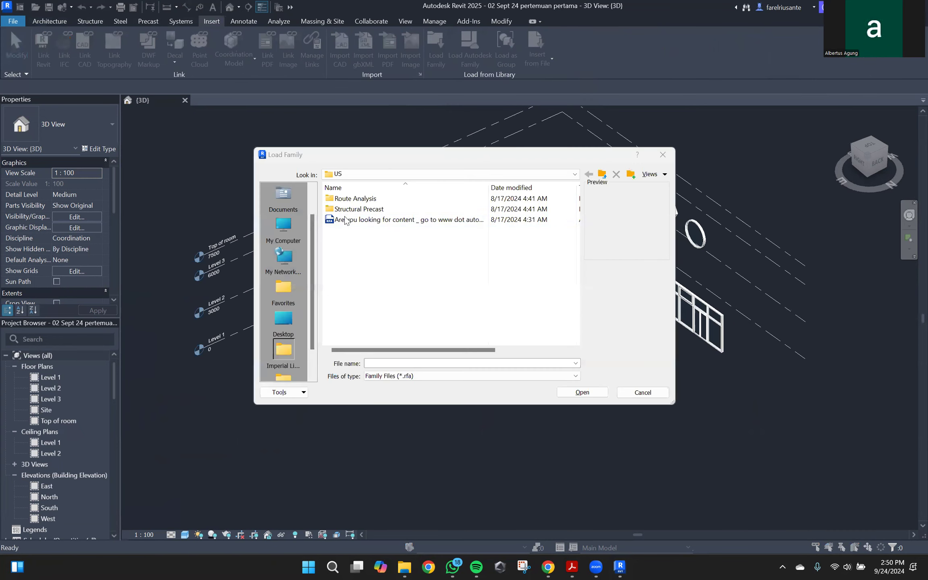
click(283, 199)
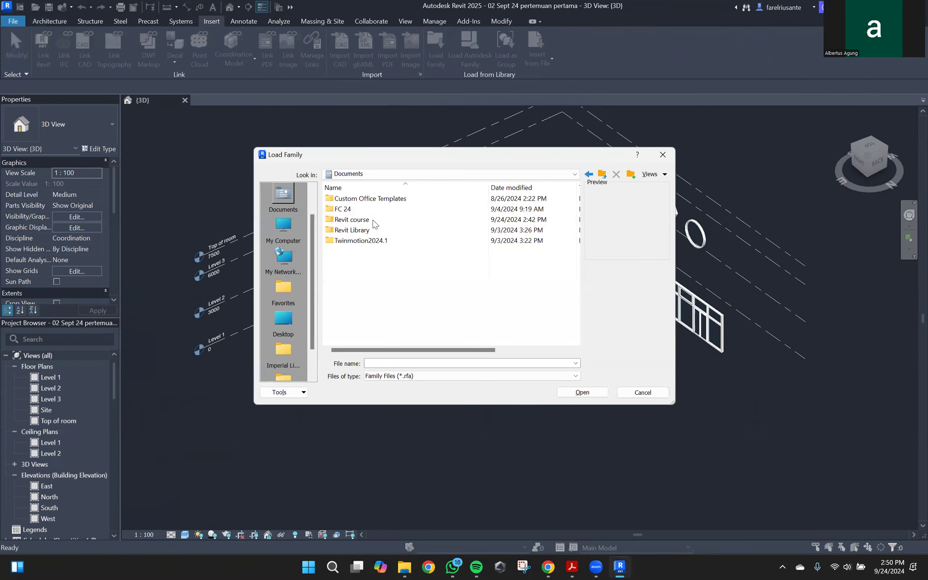
double_click(375, 227)
double_click(382, 198)
double_click(385, 198)
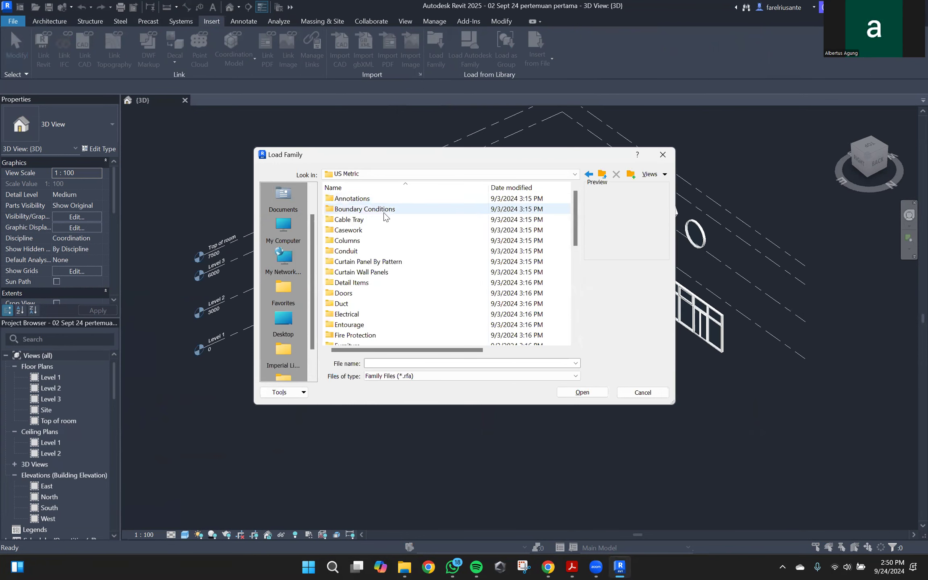
- Load the M_Concrete-Rectangular-Column family from the Concrete folder of the Structural Columns library
click(347, 240)
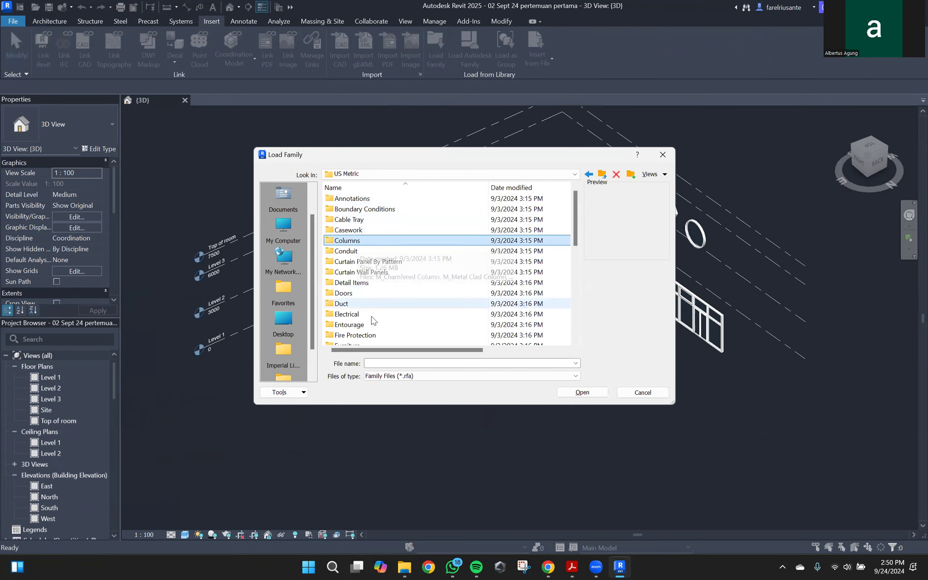
scroll(406, 252, down, 7)
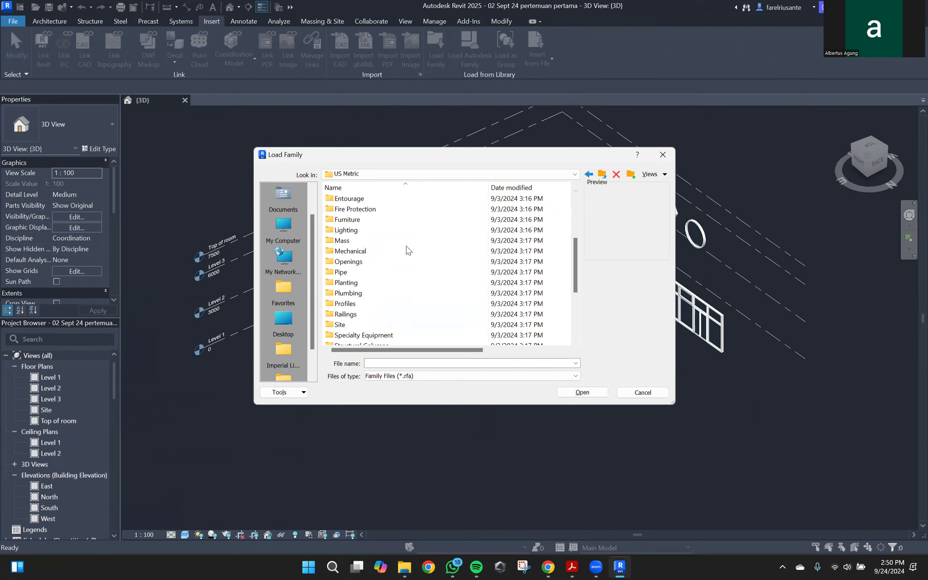
scroll(395, 274, down, 1)
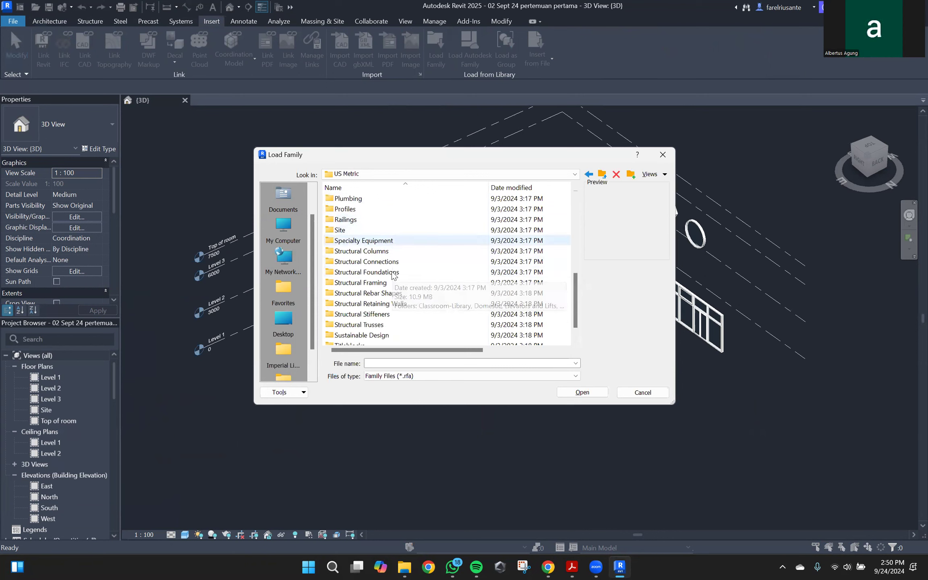
click(387, 250)
double_click(402, 250)
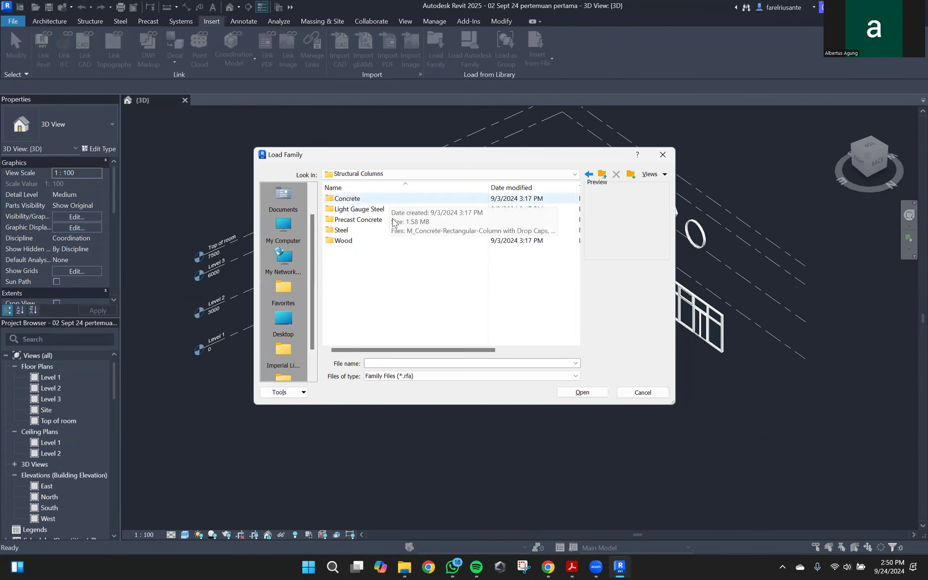
click(374, 199)
click(374, 198)
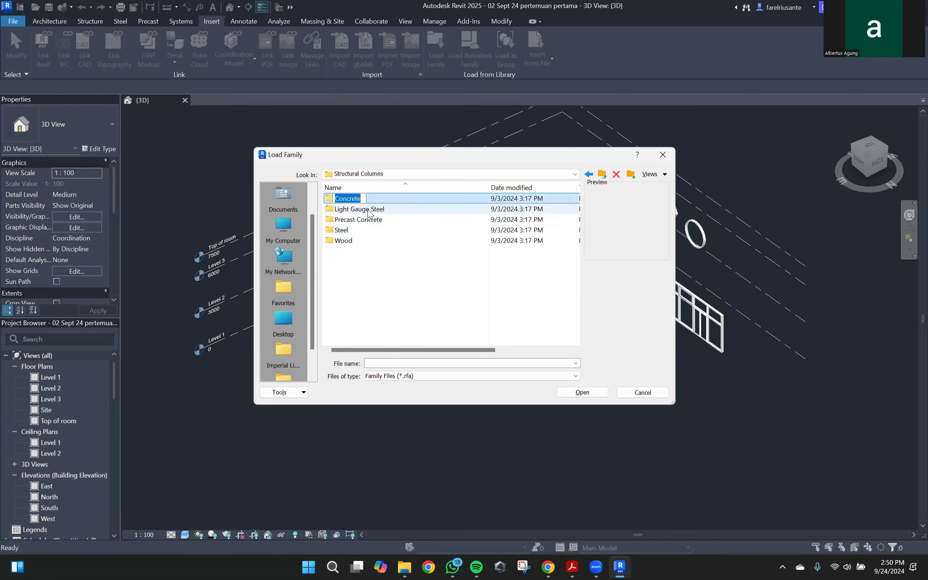
double_click(399, 201)
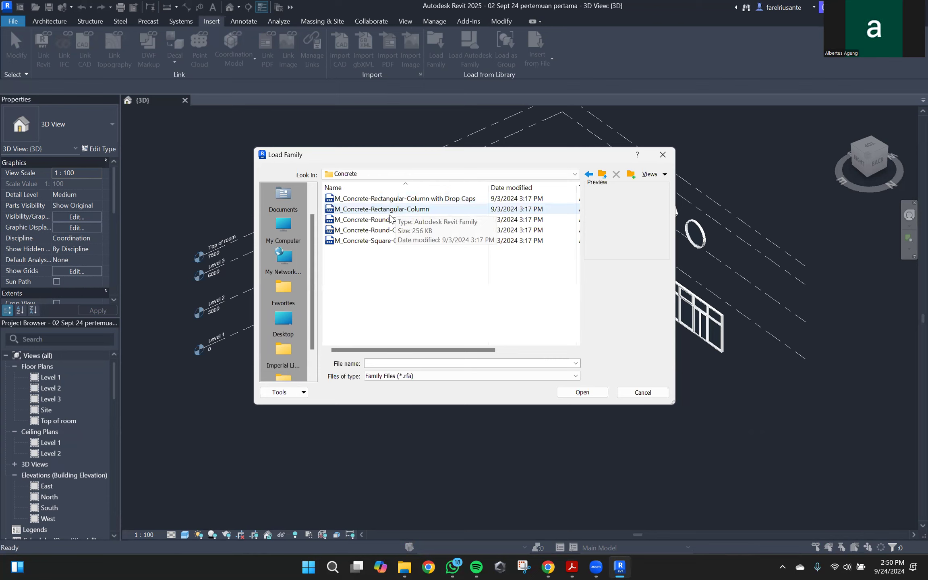
click(428, 210)
double_click(428, 210)
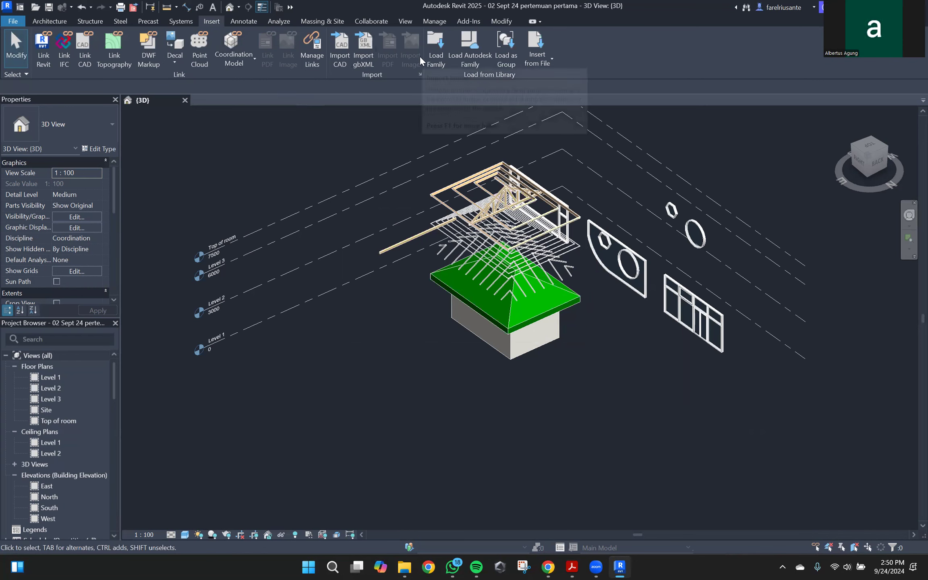
- Load the M_Concrete-Round-Column family from the Concrete folder of Structural Columns
click(434, 50)
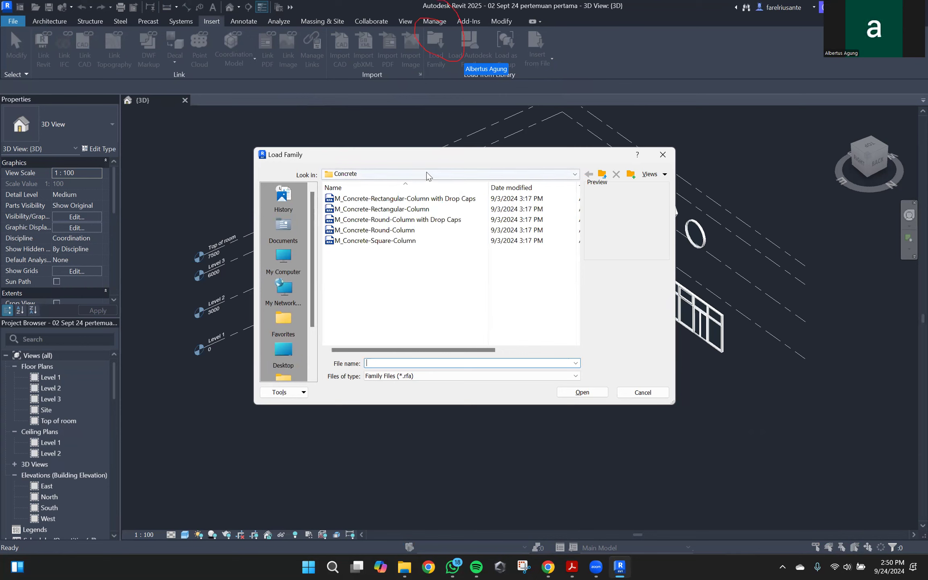
scroll(519, 226, right, 3)
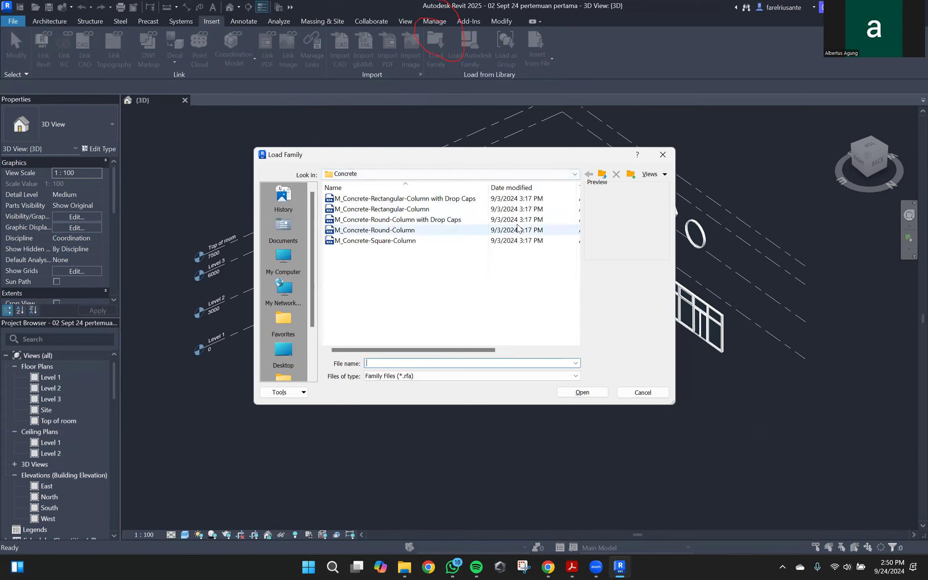
scroll(519, 229, left, 3)
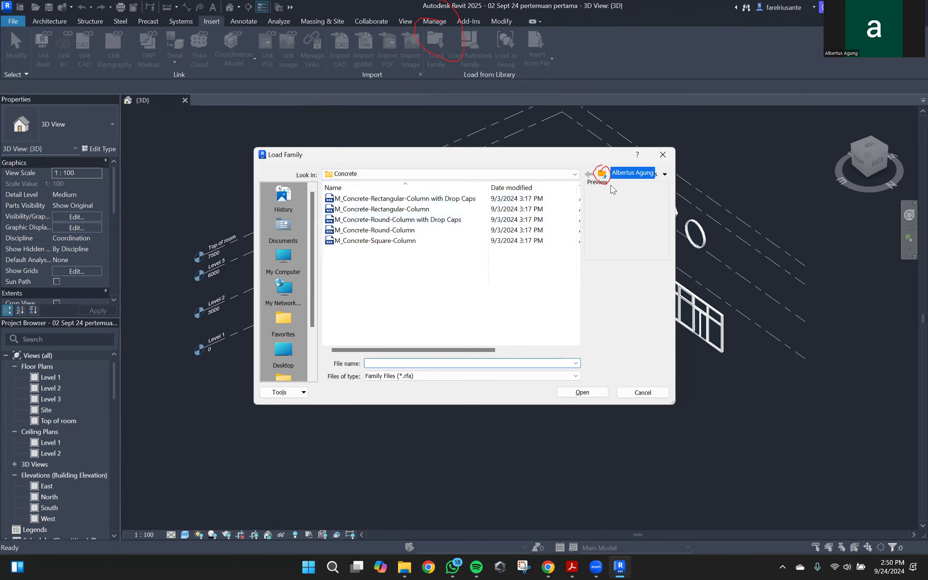
click(603, 174)
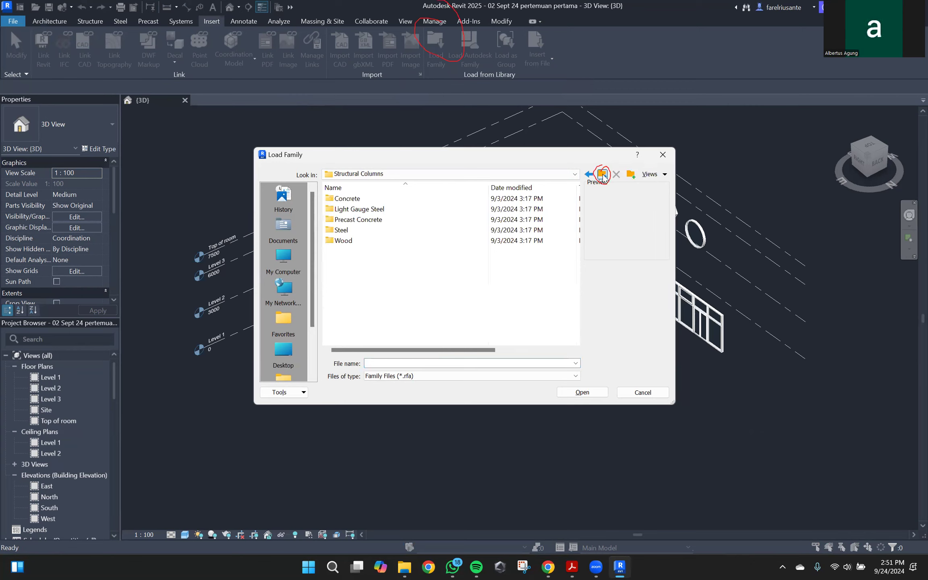
double_click(391, 200)
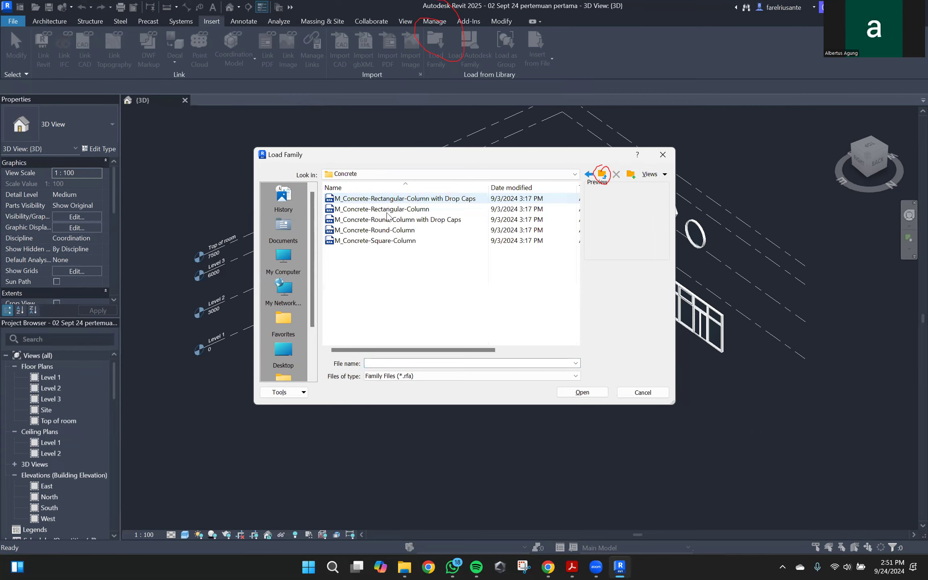
click(385, 230)
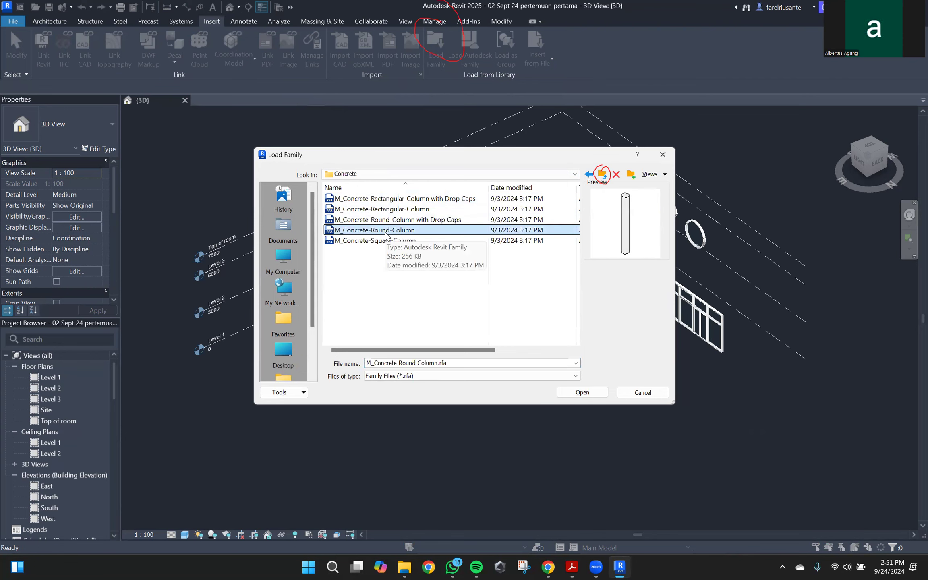
click(582, 392)
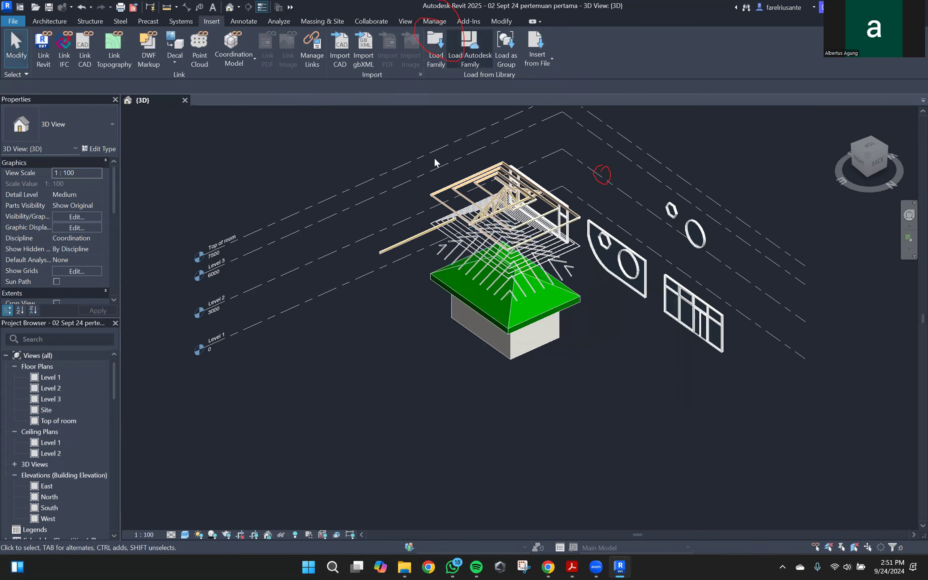
- Open the Steel folder of Structural Columns for family loading and preview the C-channel, HSS, miscellaneous wide flange and double C-channel columns
click(602, 174)
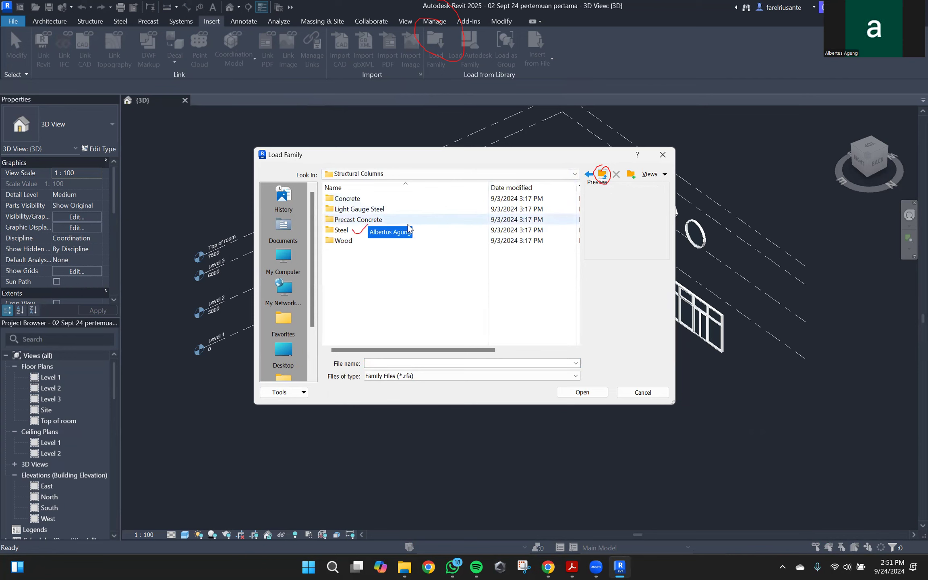
double_click(395, 230)
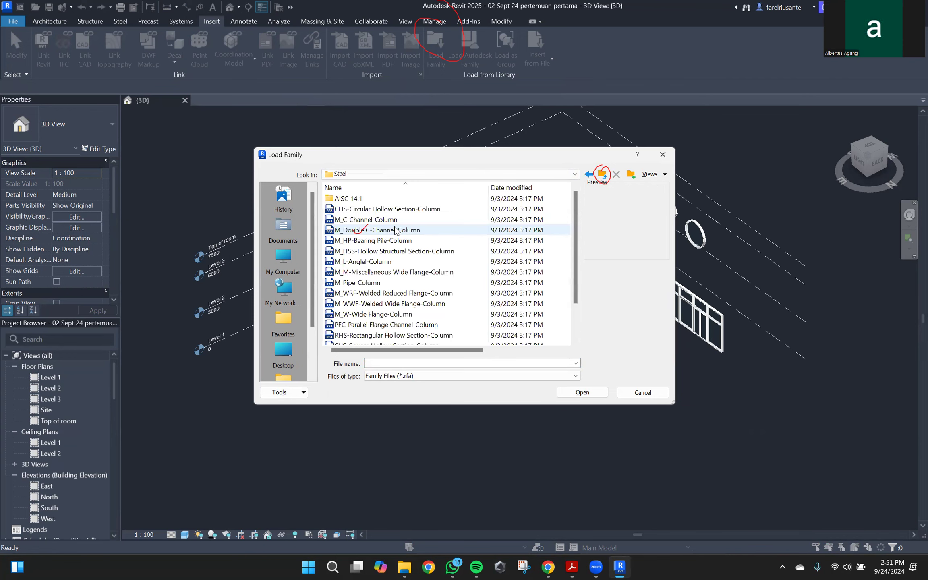
click(403, 220)
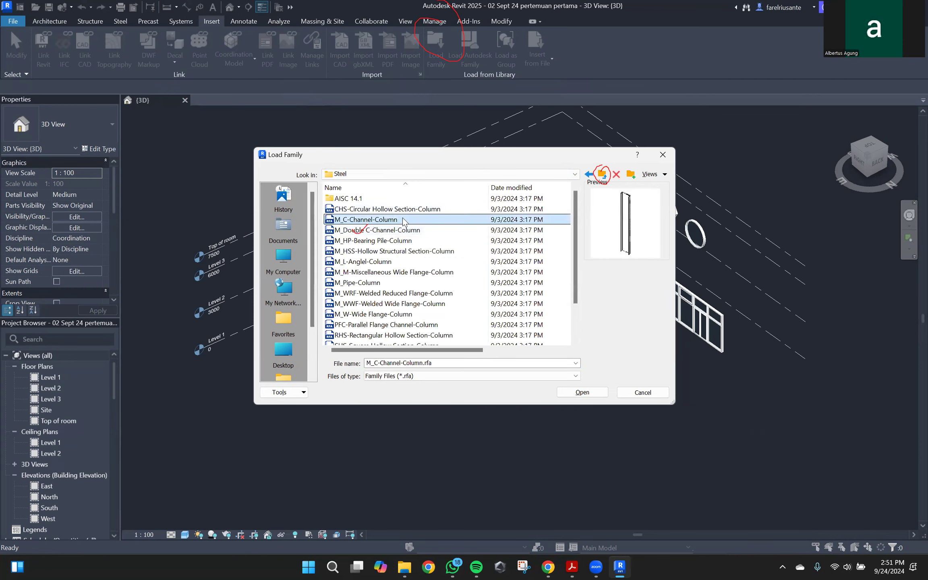
click(402, 254)
click(397, 272)
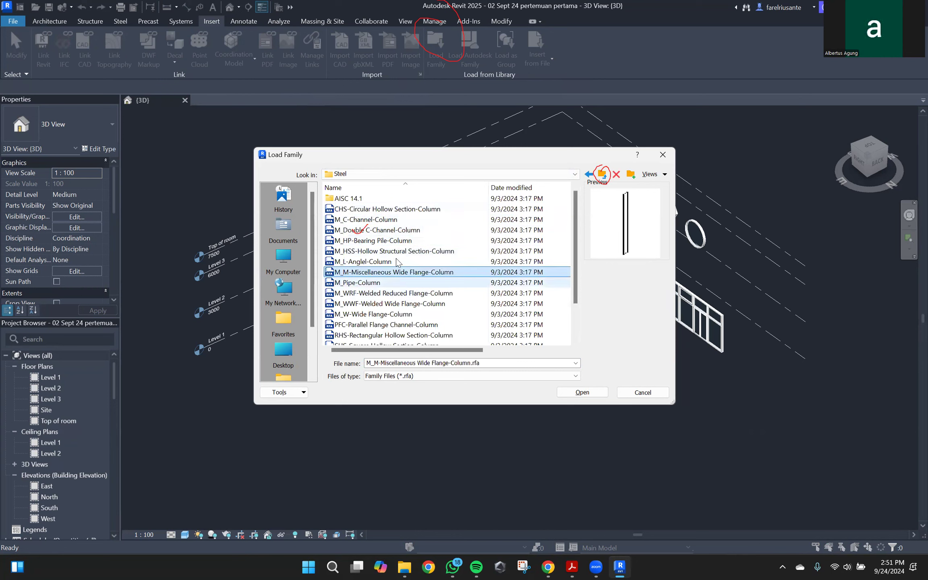
click(405, 211)
click(403, 220)
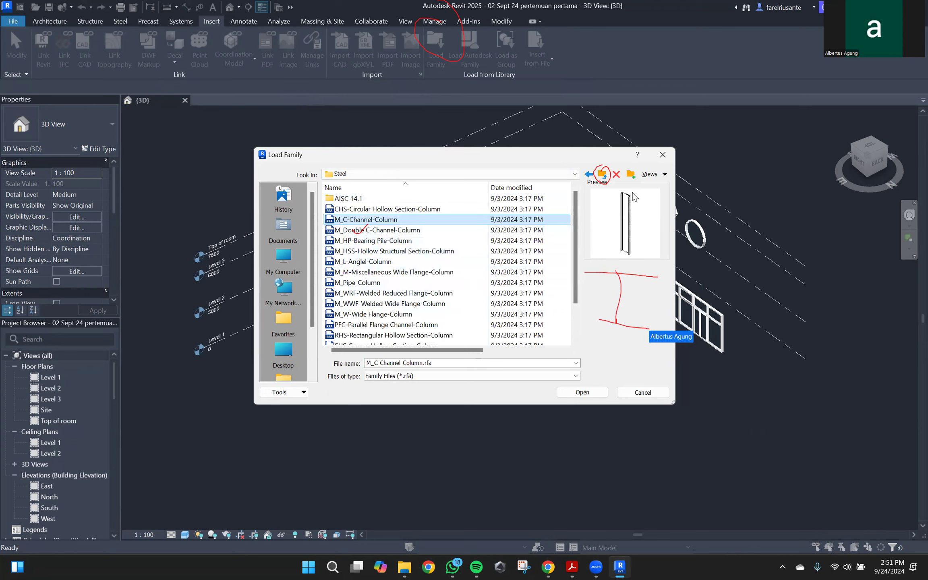
click(432, 231)
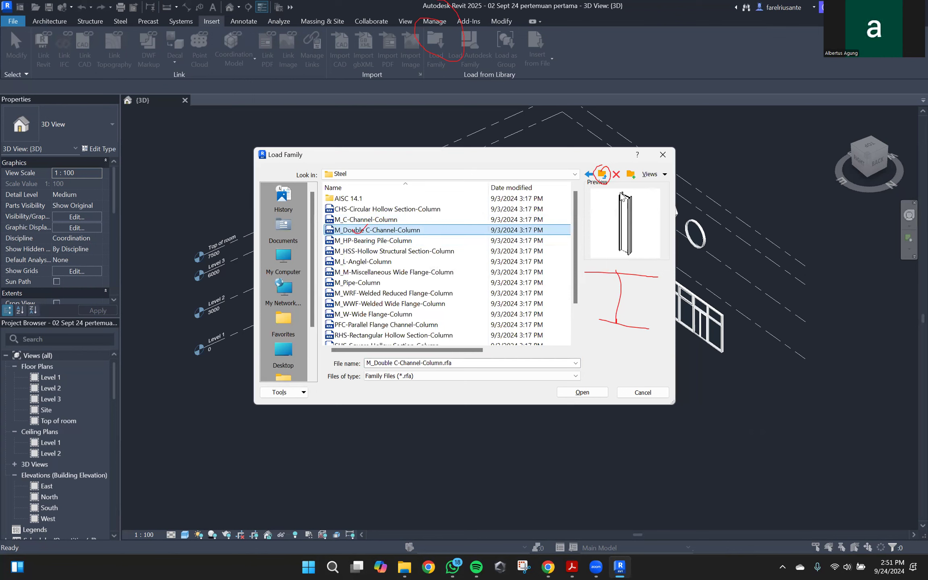
- Compare the universal beam and universal column previews, and load the UC-Universal Column-Column family
scroll(458, 322, down, 2)
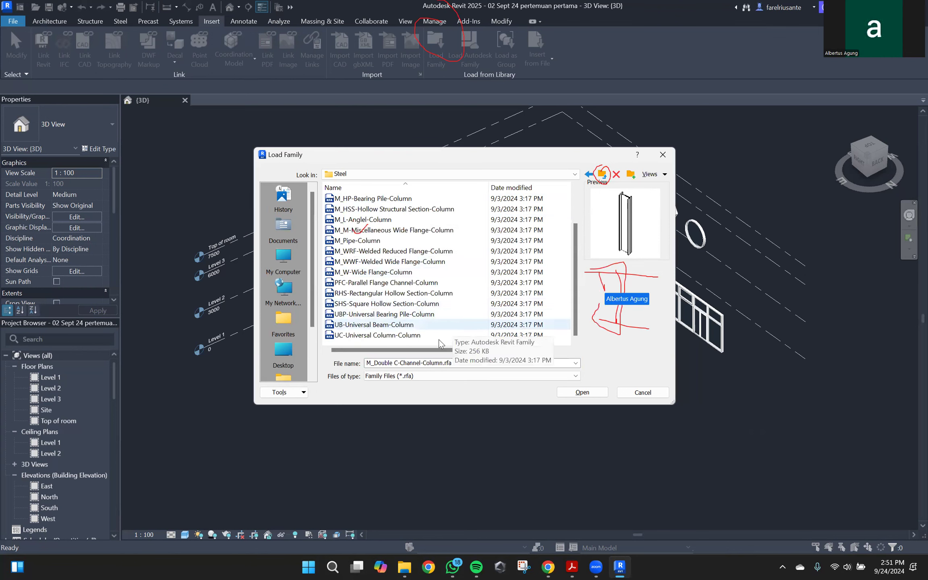
click(403, 335)
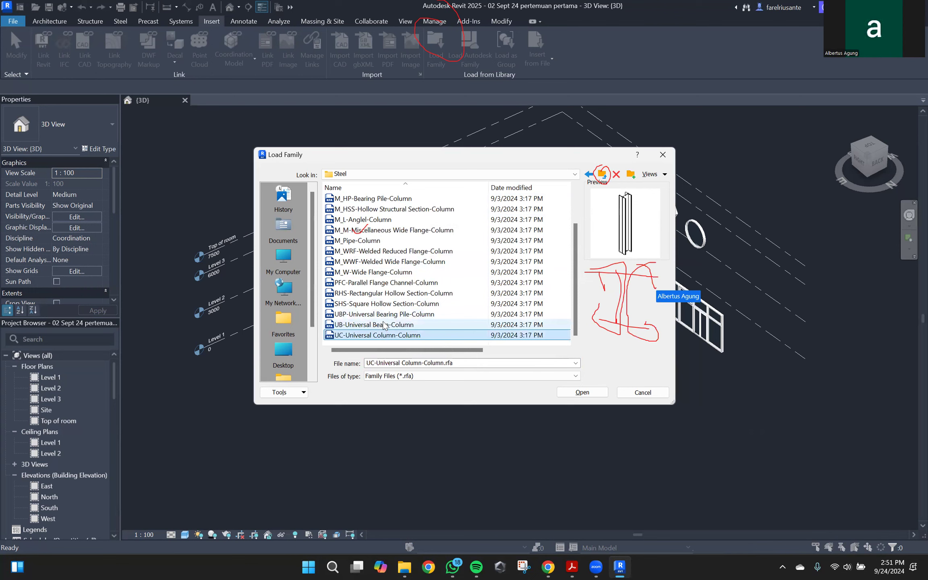
click(386, 325)
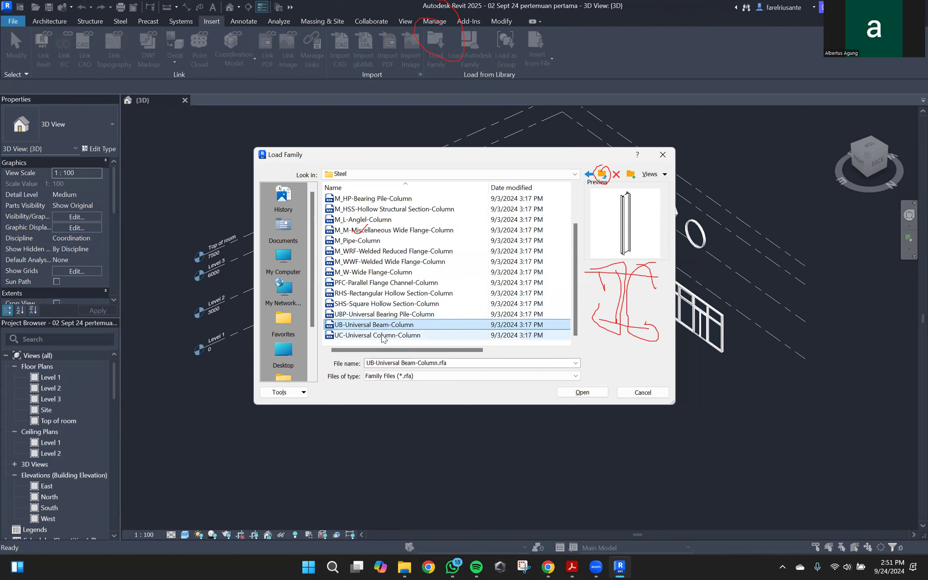
click(406, 339)
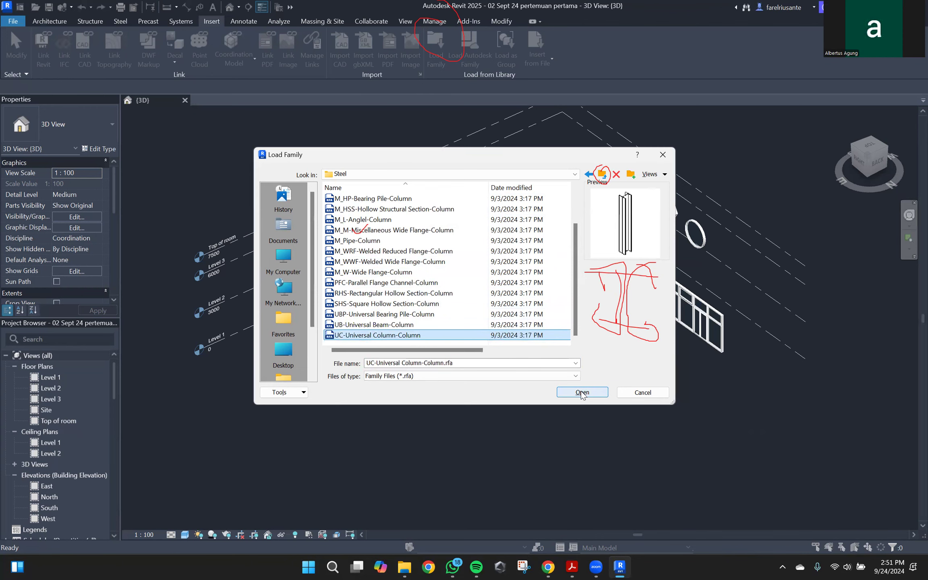
click(582, 393)
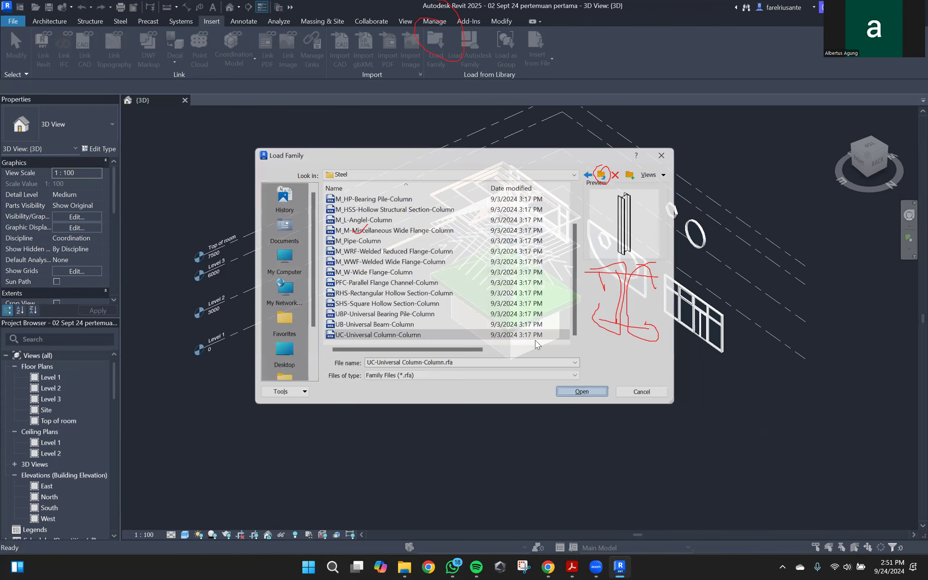
- Open the Structural Framing folder of the US Metric library for family loading
click(515, 334)
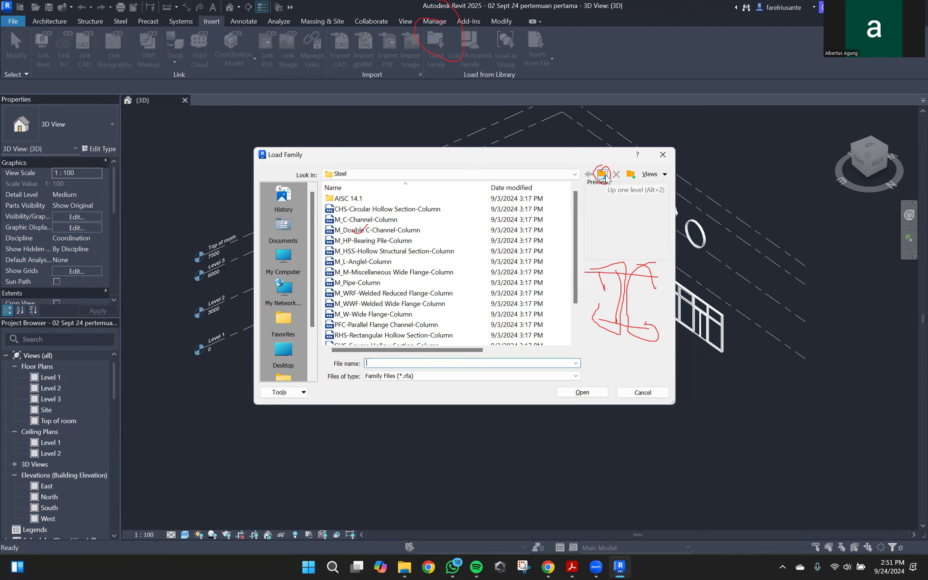
click(603, 174)
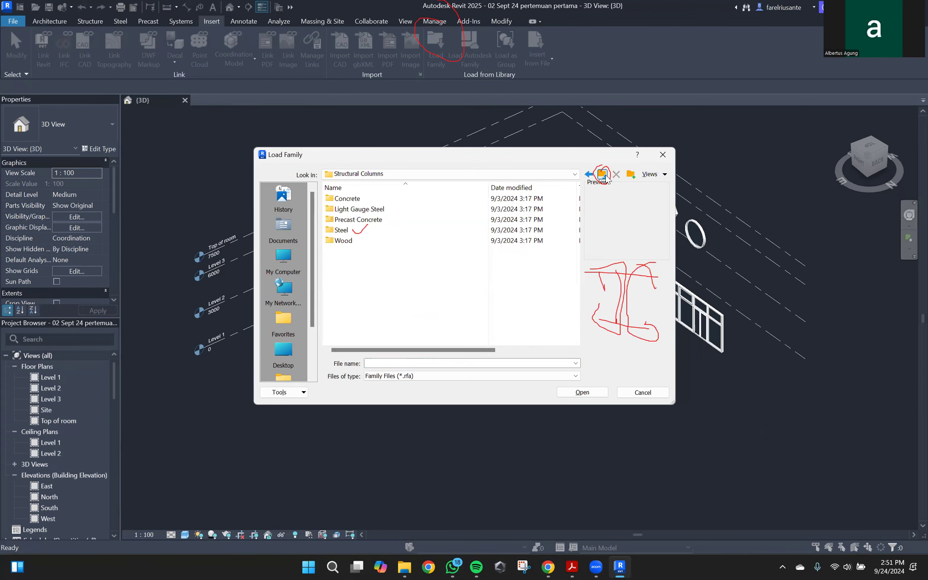
click(607, 177)
scroll(375, 300, down, 5)
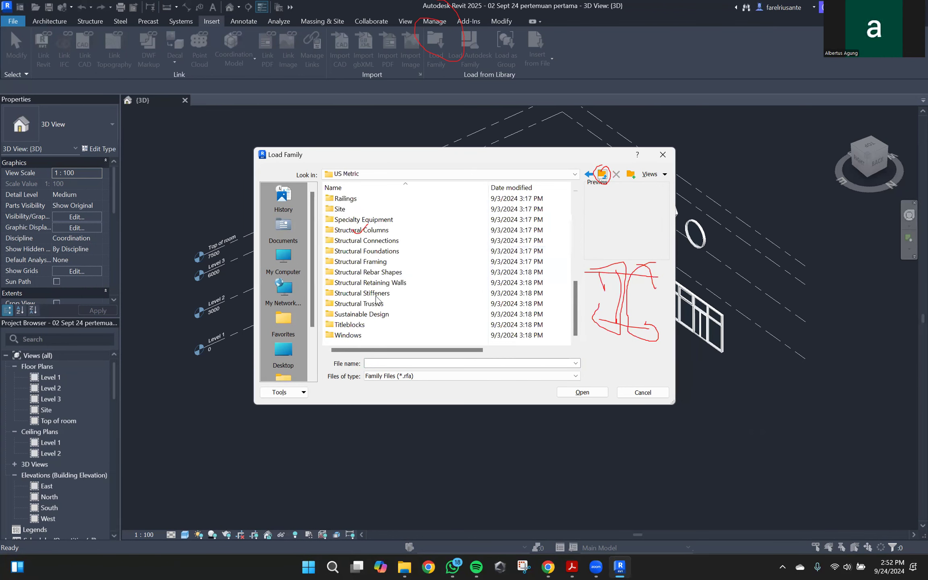
click(392, 262)
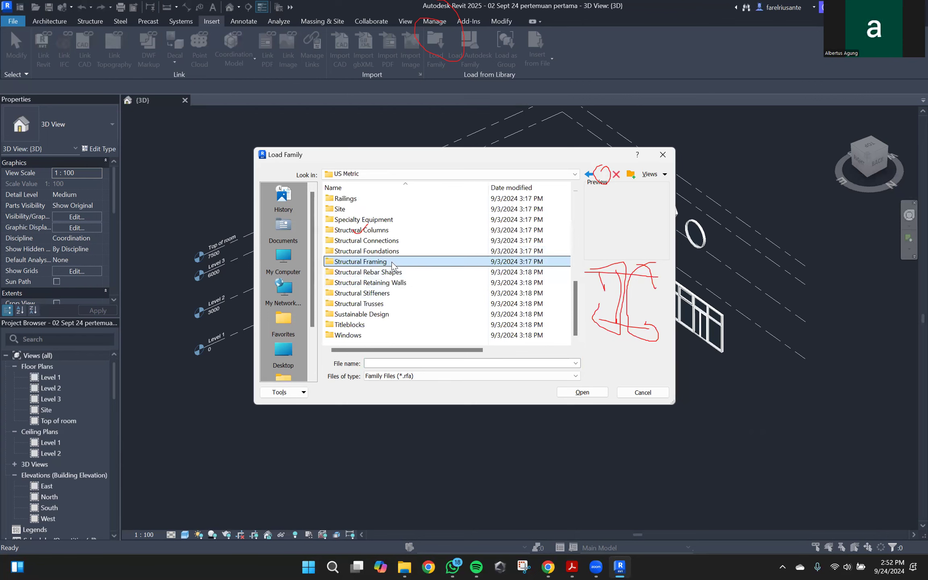
double_click(391, 261)
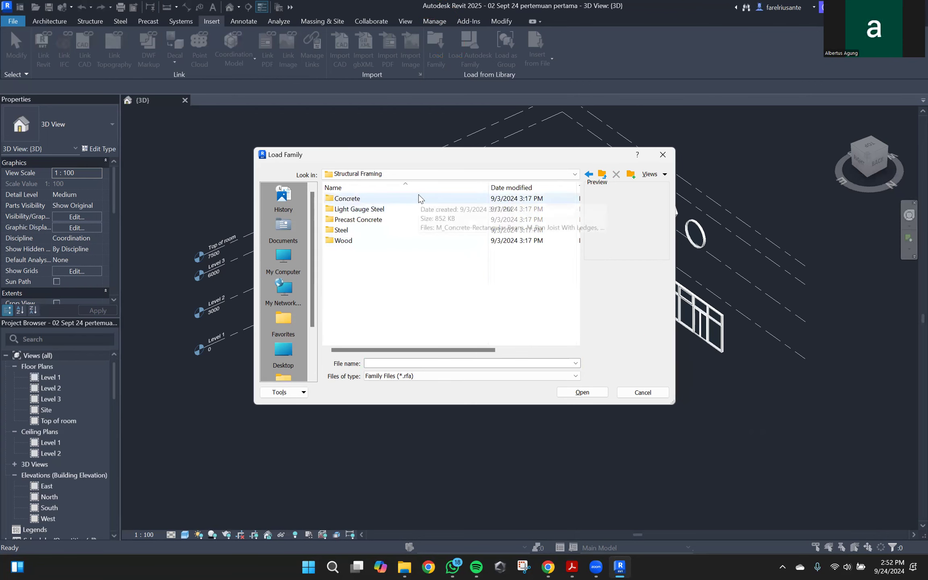
- Load the M_Concrete-Rectangular Beam family from the Concrete folder of Structural Framing
click(418, 194)
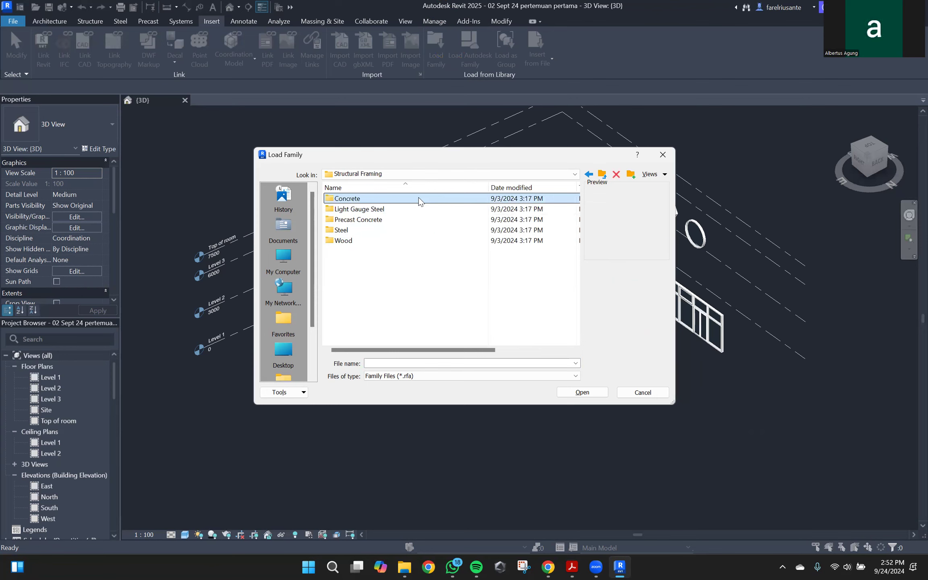
double_click(419, 197)
click(418, 197)
click(417, 211)
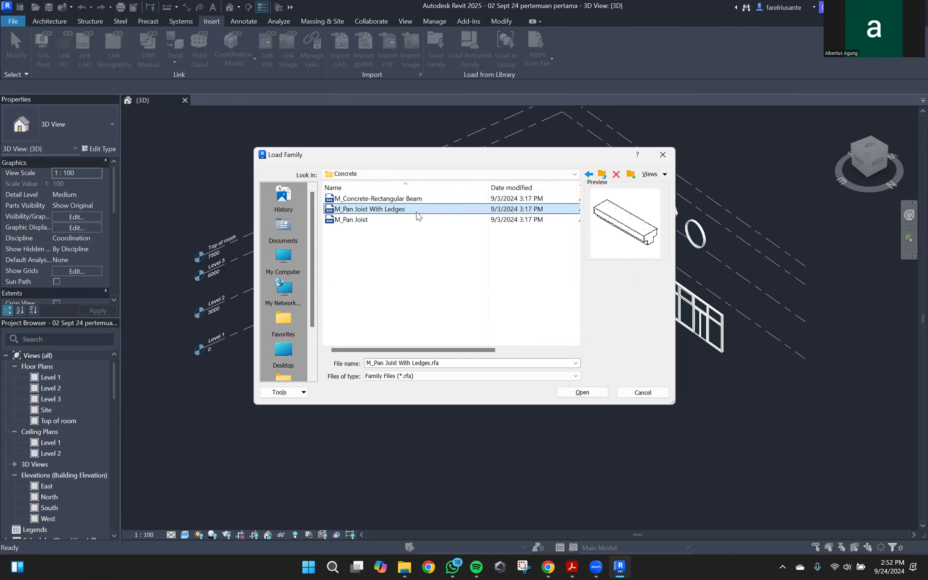
click(417, 198)
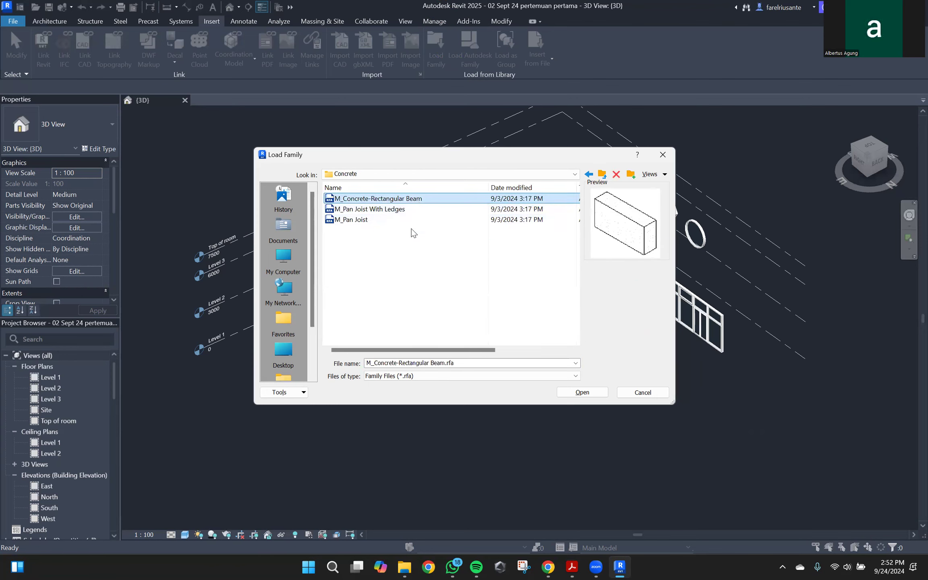
click(597, 393)
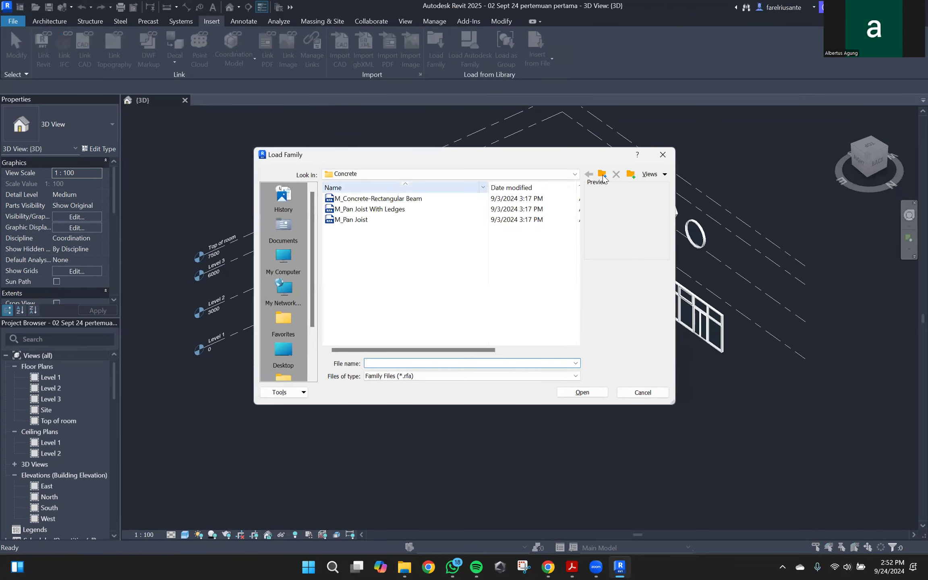
- Load the UC-Universal Column family from the Steel folder of Structural Framing, accepting the type selection
click(602, 174)
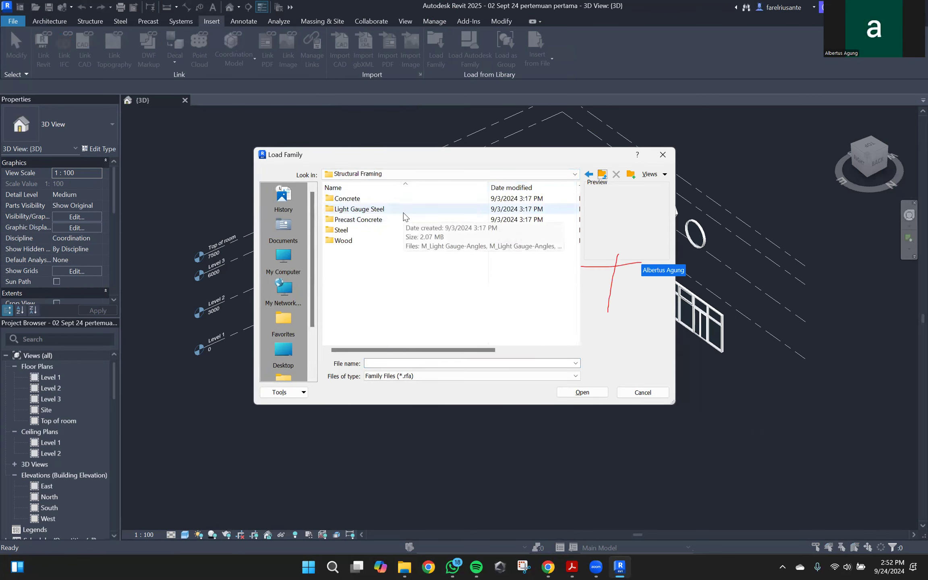
click(404, 212)
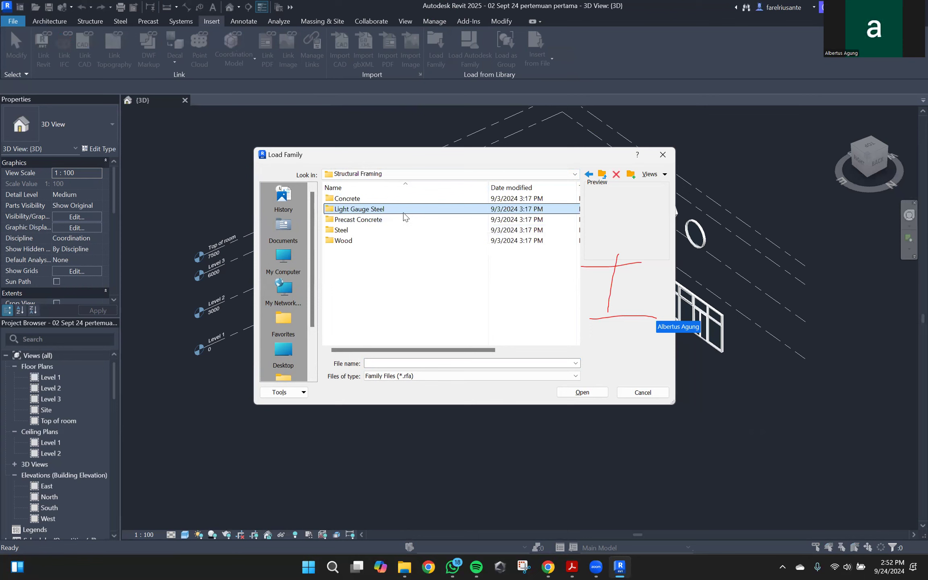
double_click(396, 230)
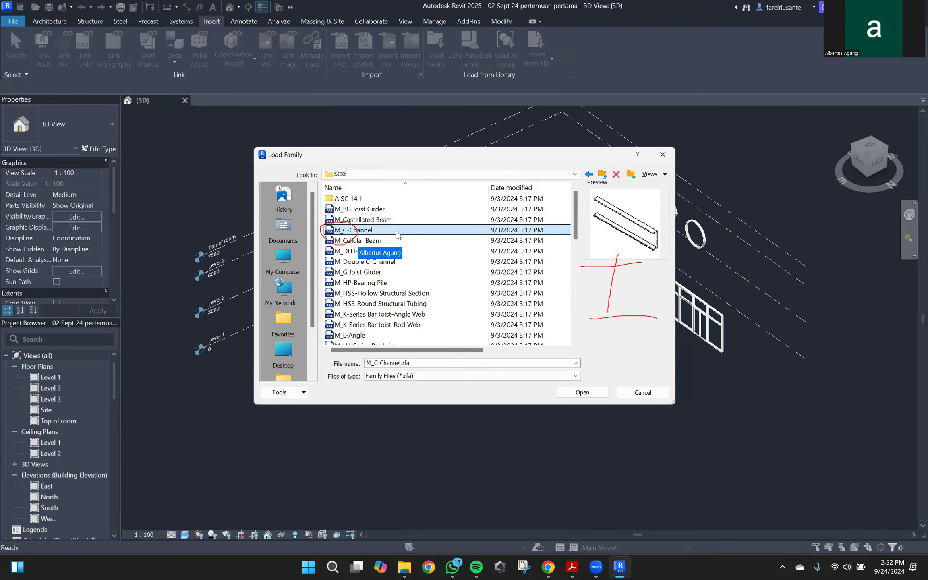
scroll(417, 337, down, 5)
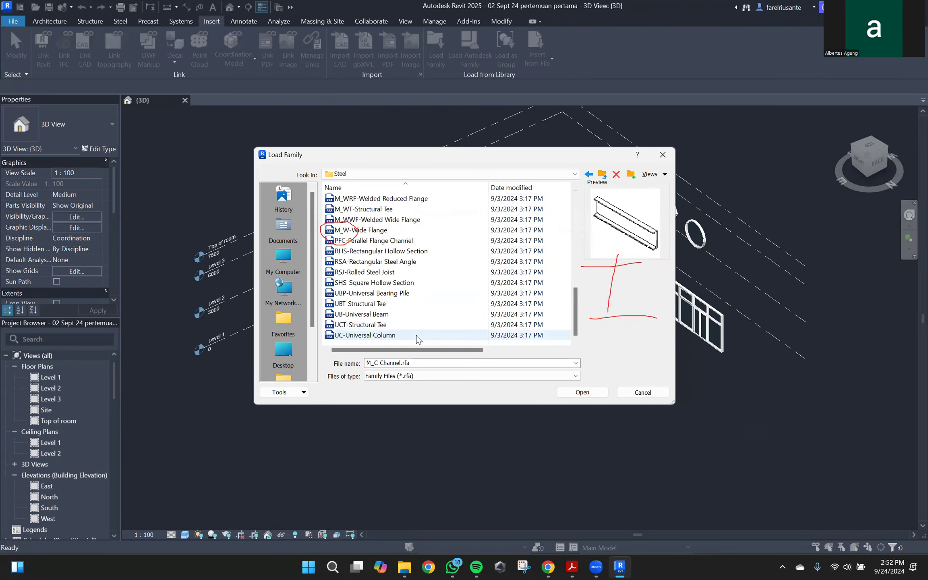
click(418, 335)
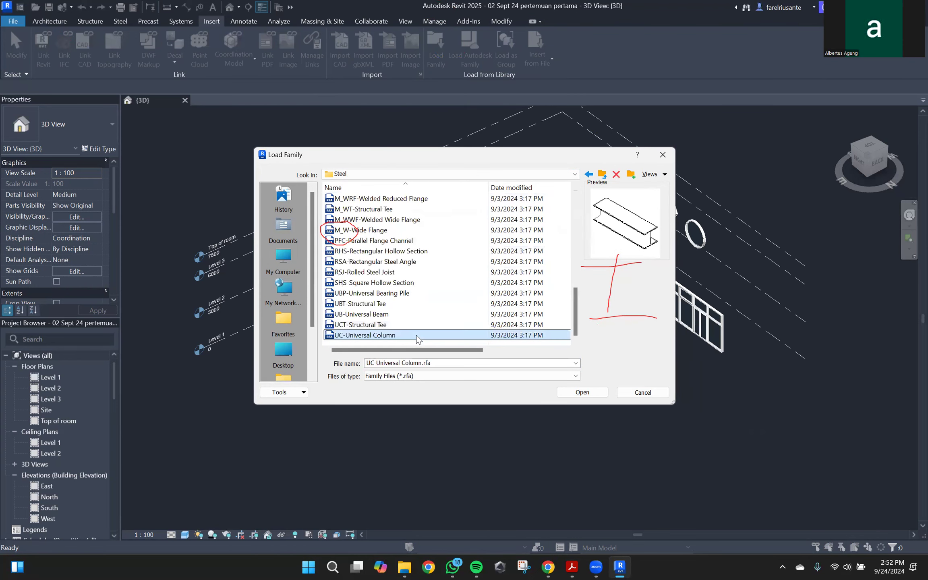
click(582, 392)
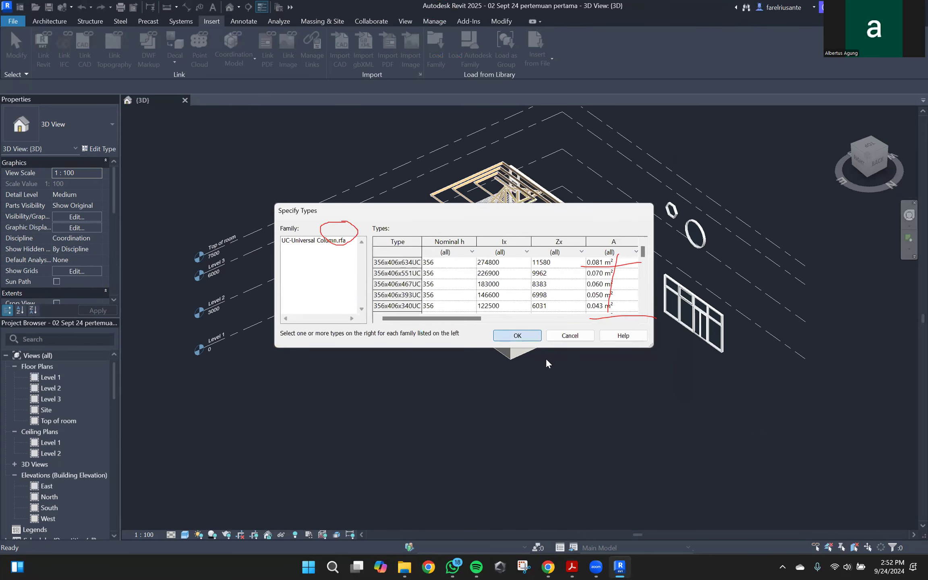
key(Return)
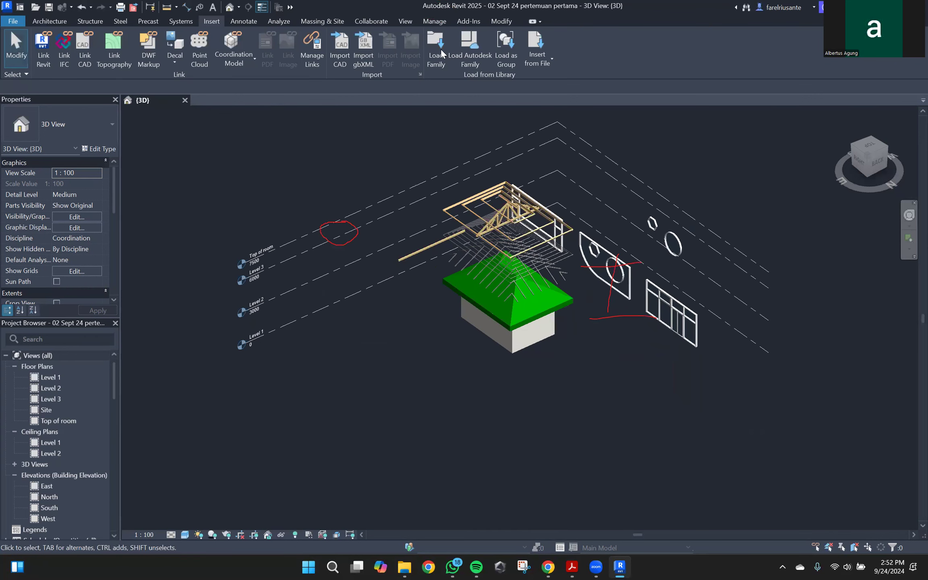
- Open the Wood folder of Structural Framing for family loading and preview the open web joist, timber and plywood web joist families
scroll(352, 258, up, 2)
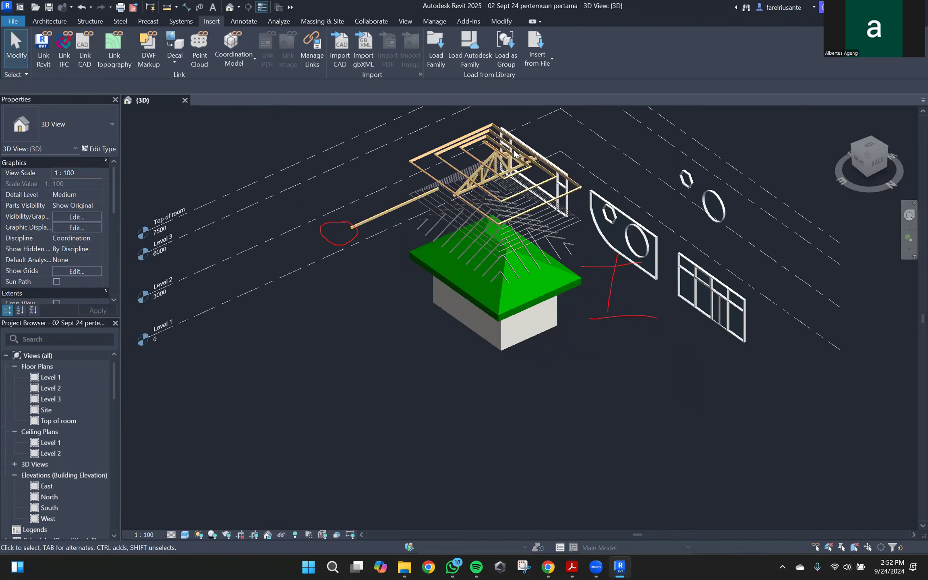
scroll(564, 202, down, 3)
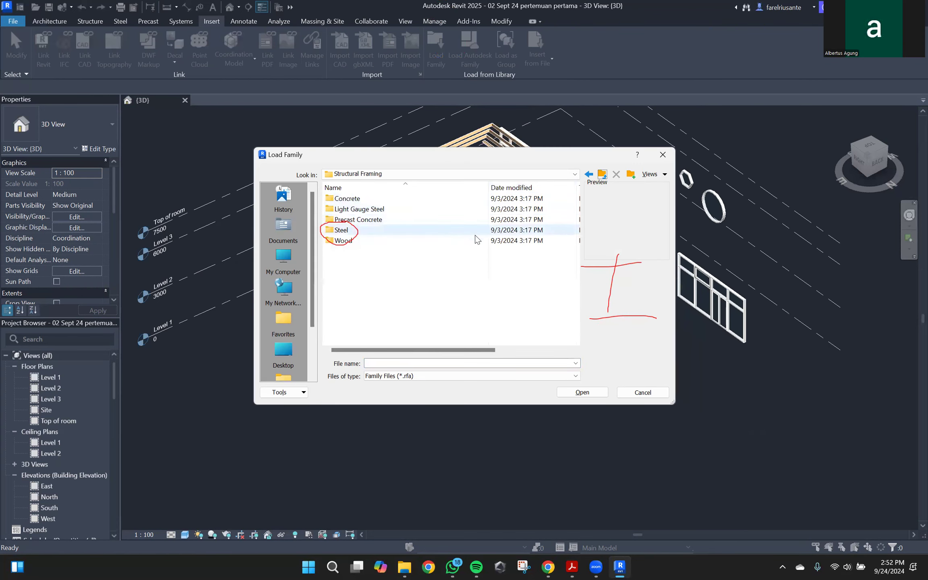
scroll(500, 315, right, 3)
scroll(501, 314, left, 3)
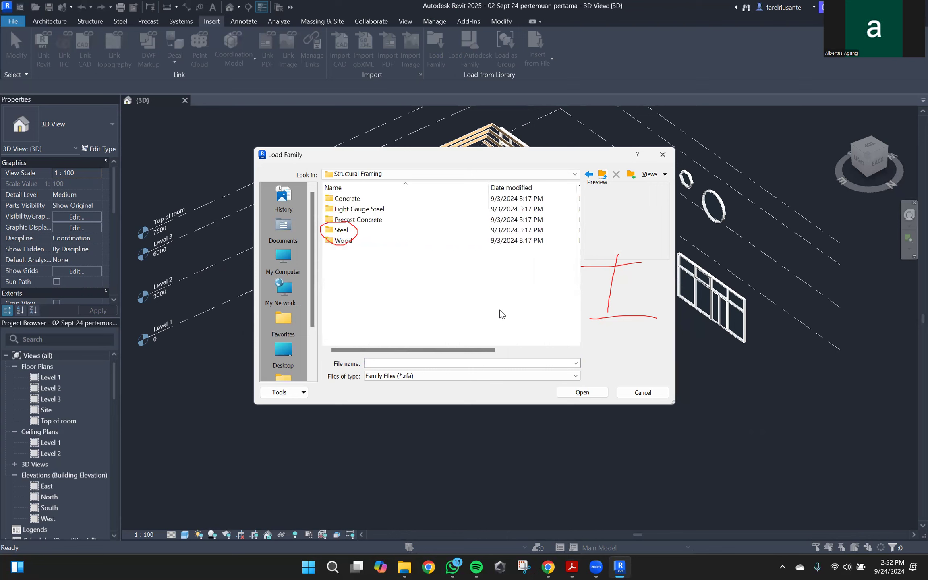
double_click(487, 241)
key(Down)
key(Down)
key(Down)
key(Down)
key(Down)
click(407, 272)
click(408, 251)
click(407, 241)
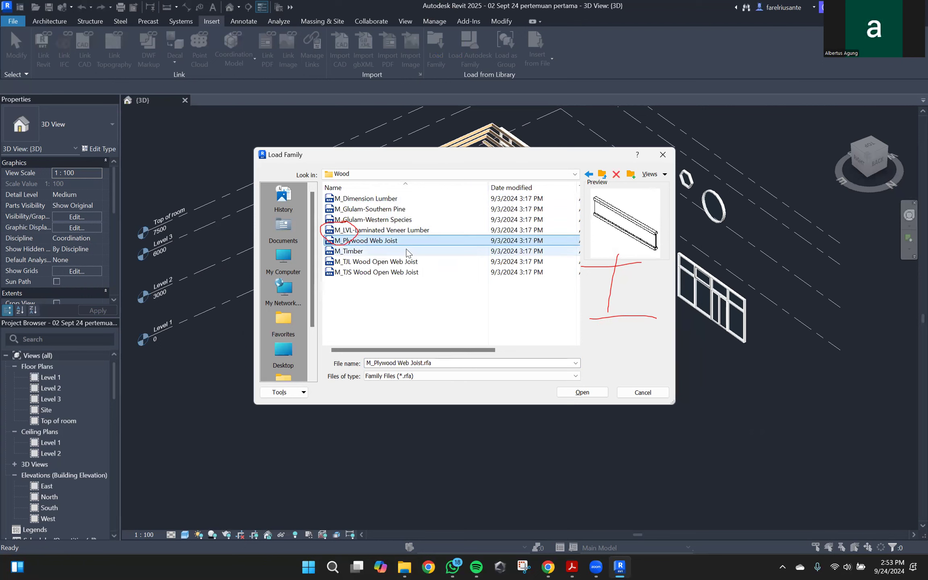
- Load the M_Timber family from the Wood folder, accepting the type selection
click(408, 252)
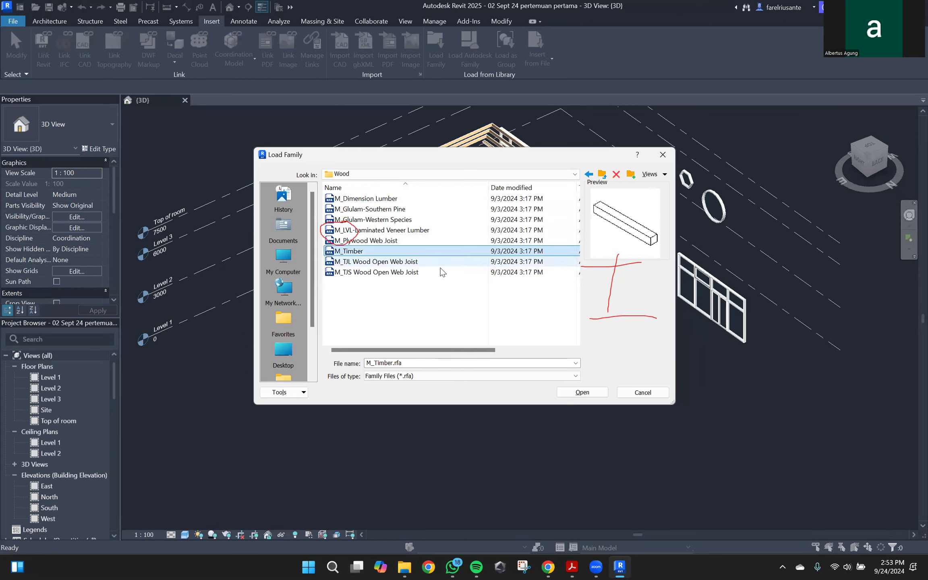
click(583, 392)
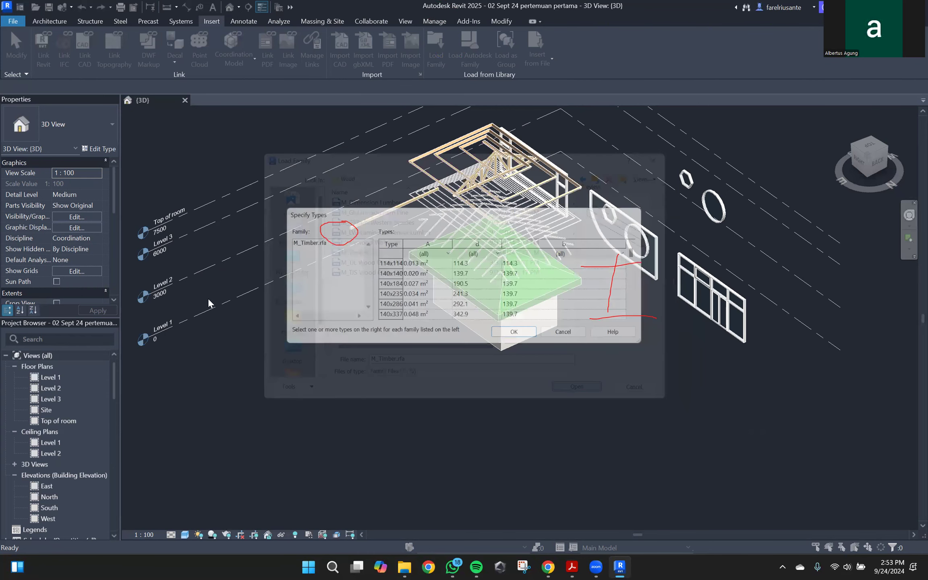
key(Return)
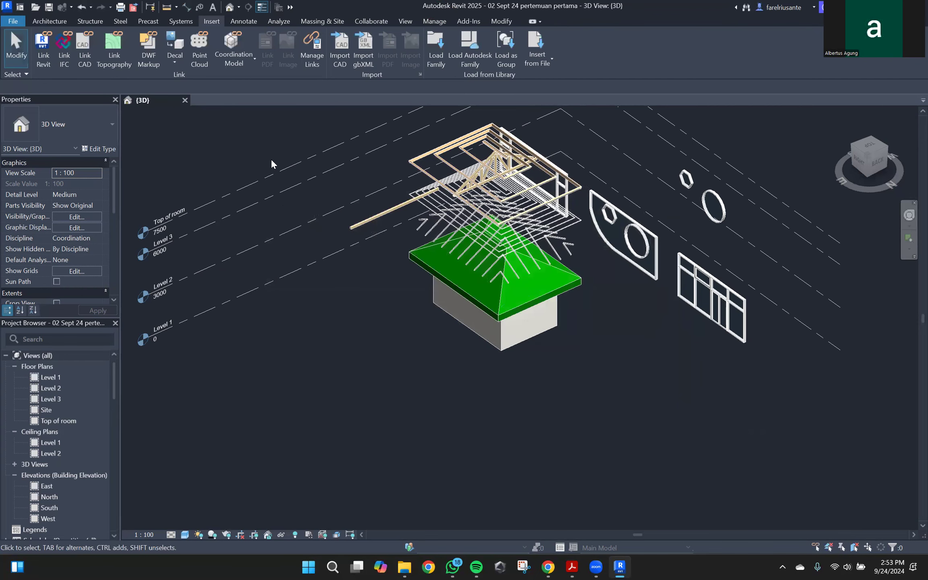
- Open the Level 1 floor plan and show the walled room around grid lines A and B up close
scroll(164, 66, up, 5)
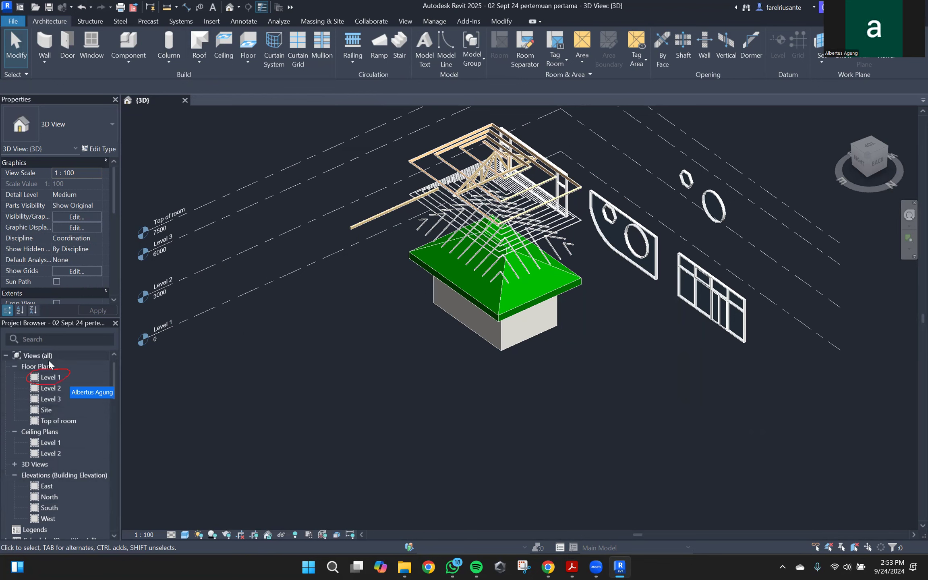
double_click(45, 378)
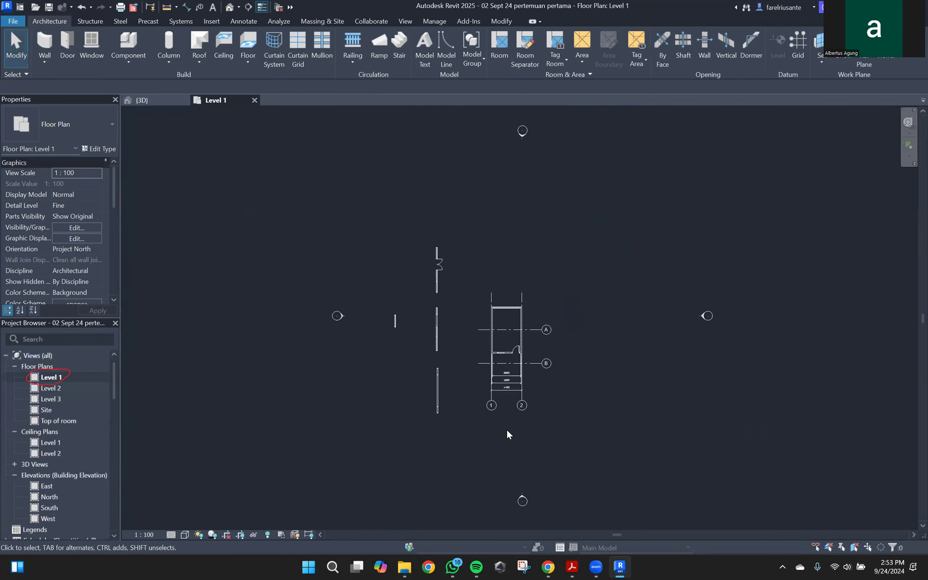
scroll(541, 389, up, 2)
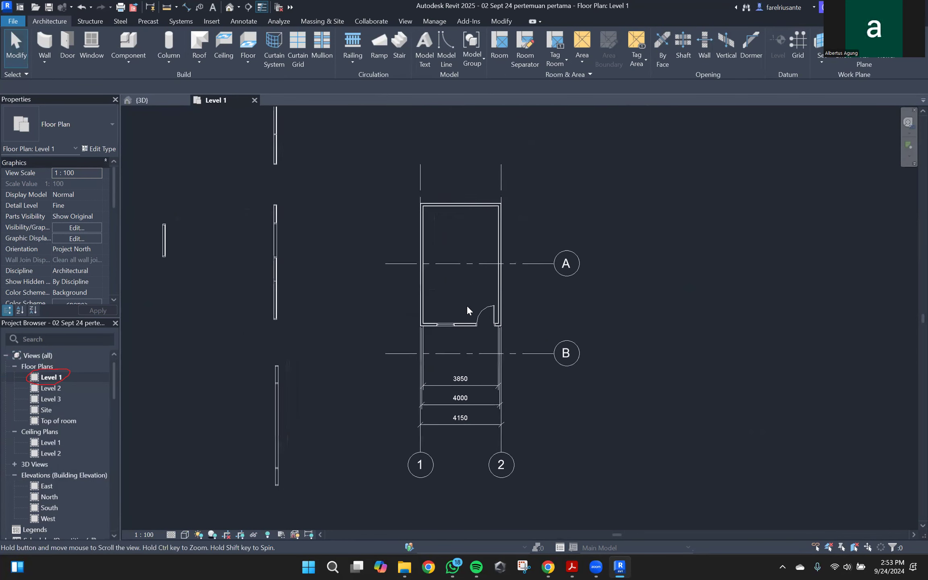
scroll(422, 311, up, 3)
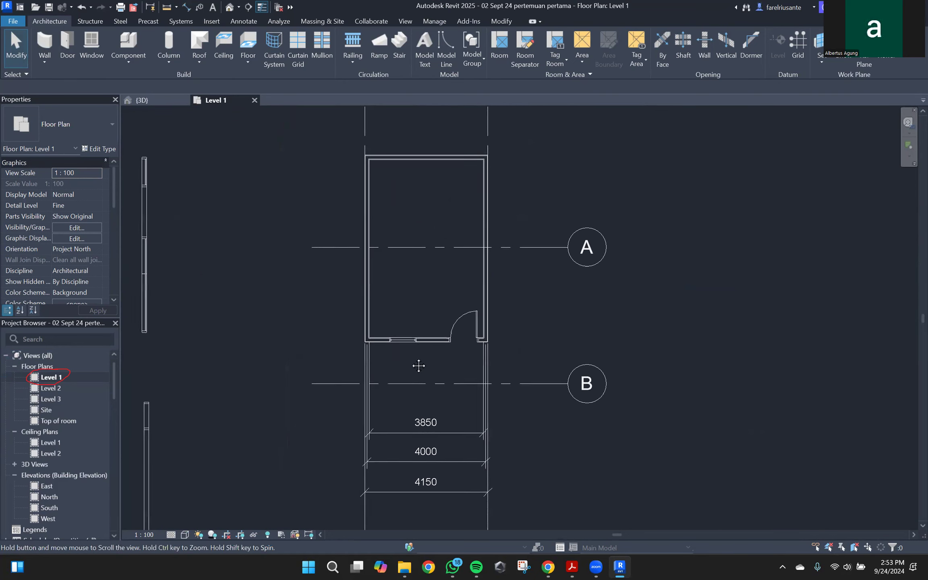
scroll(399, 343, up, 2)
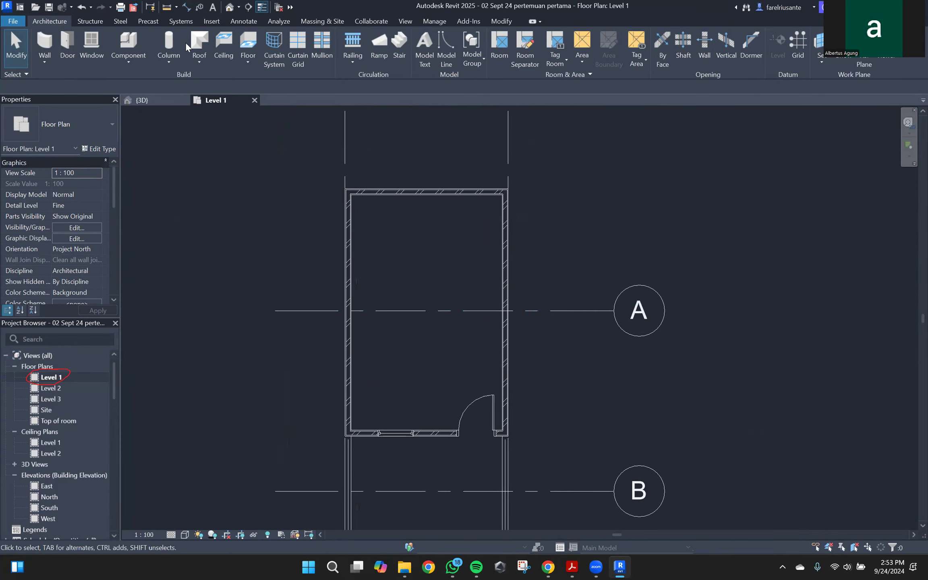
- Bring up the structural modelling tools for the Level 1 floor plan
click(85, 18)
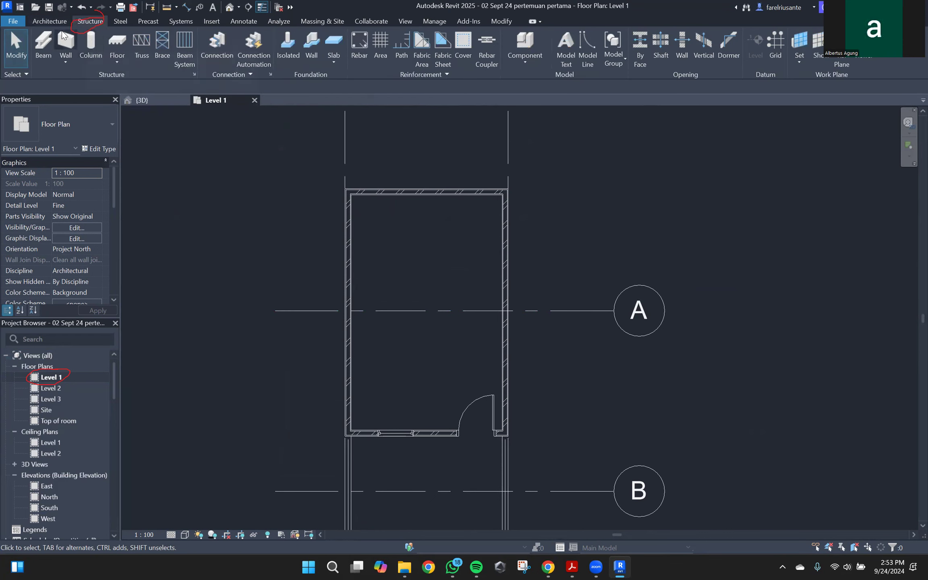
click(50, 21)
click(89, 21)
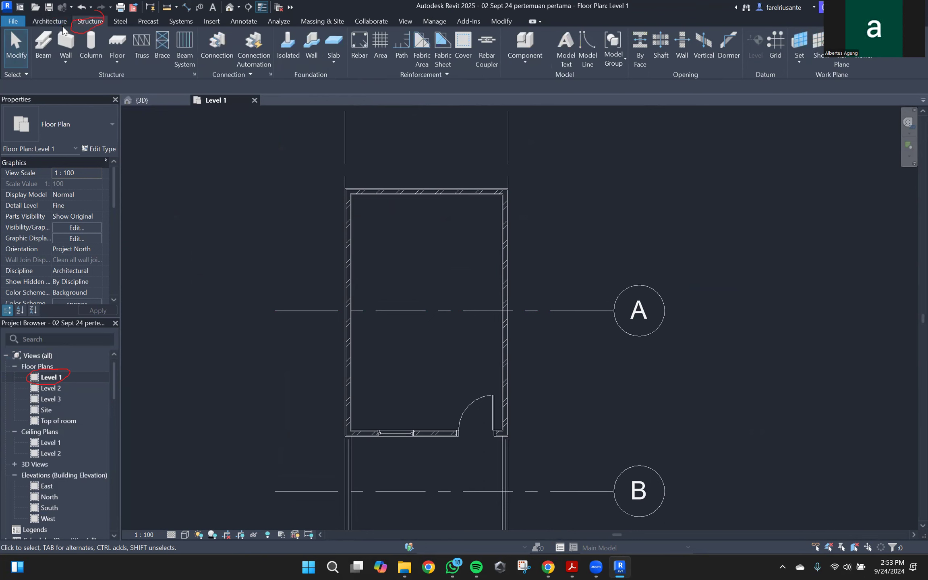